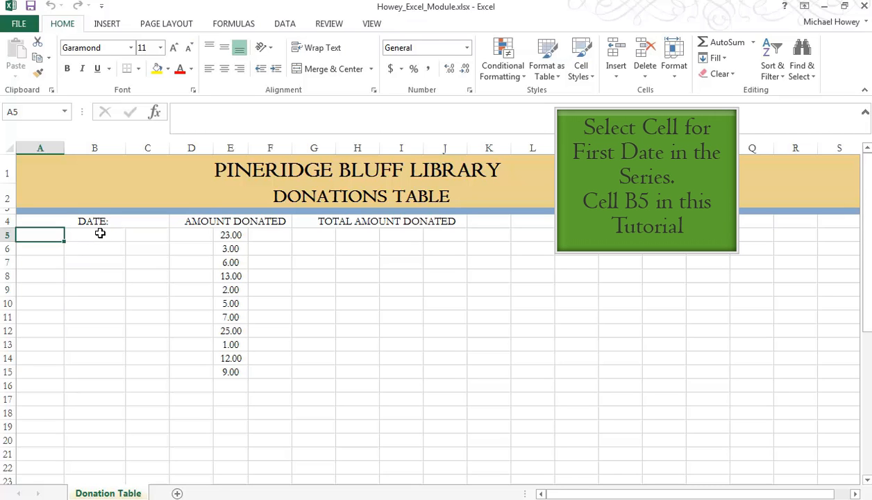
- Format cell B5 as Short Date and enter 11/1/2014 as the first date in the DATE column
left_click(100, 234)
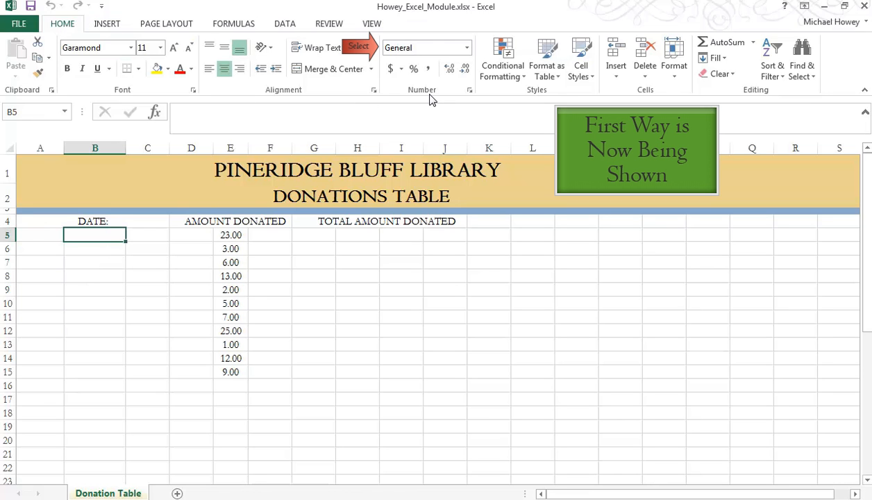
left_click(465, 49)
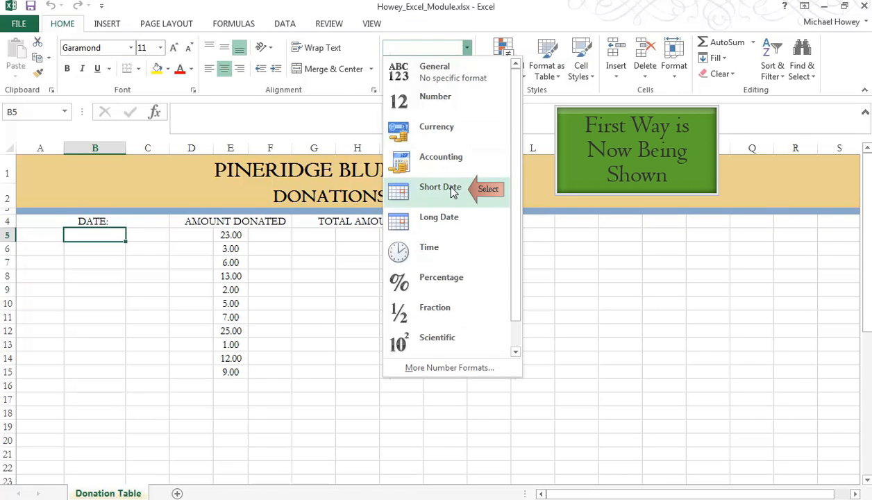
left_click(442, 183)
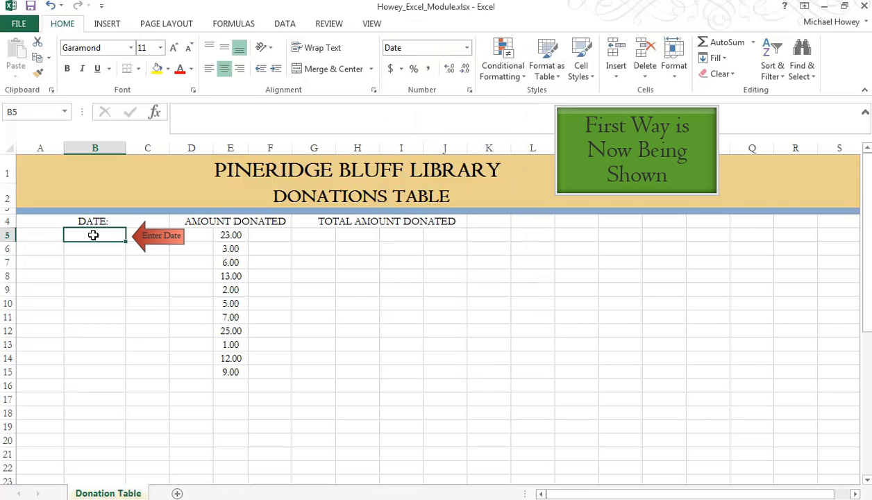
type("11/")
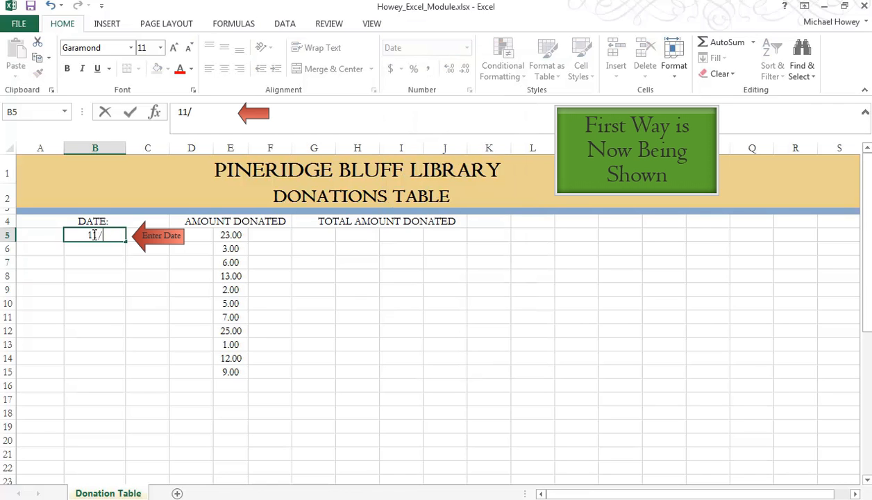
type("1/2014")
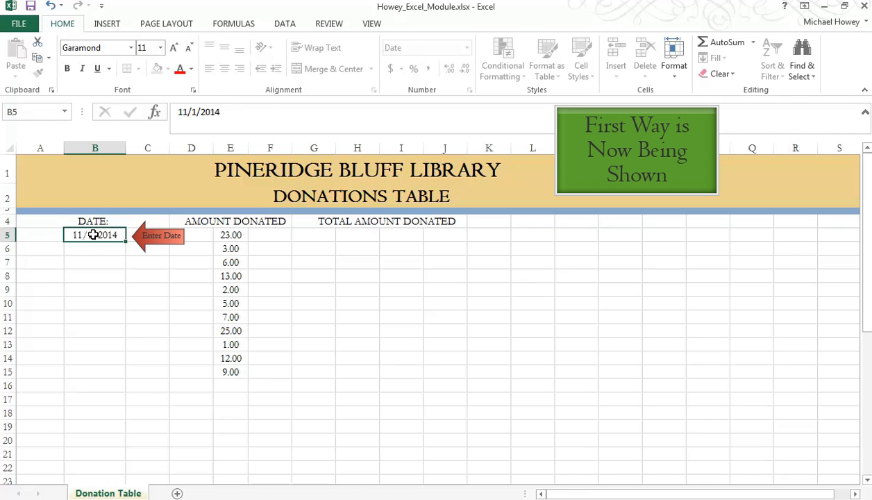
key("Return")
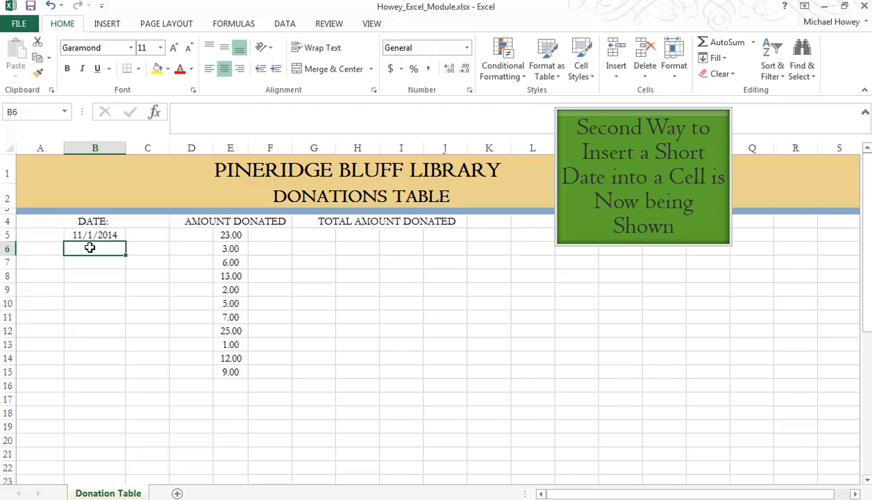
- Format cell B6 through the Format Cells dialog with the Date type *3/14/2012 and enter 11/2/2014
right_click(90, 247)
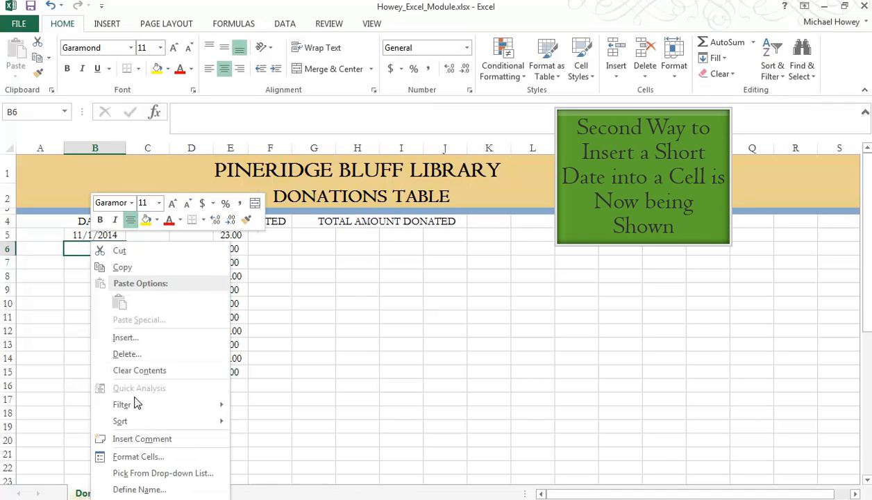
left_click(153, 461)
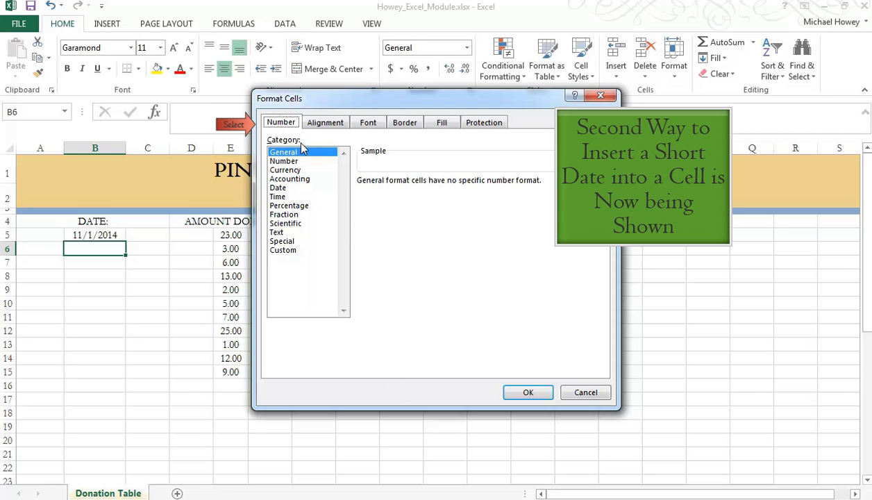
left_click(294, 189)
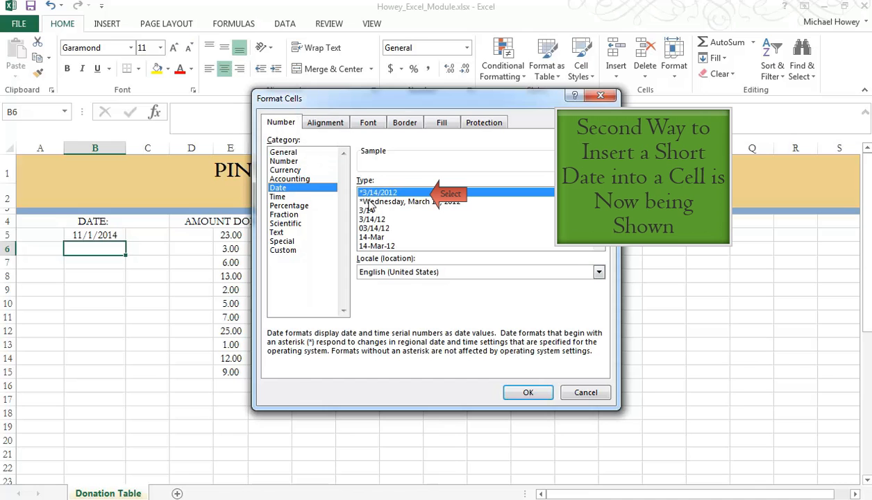
left_click(526, 393)
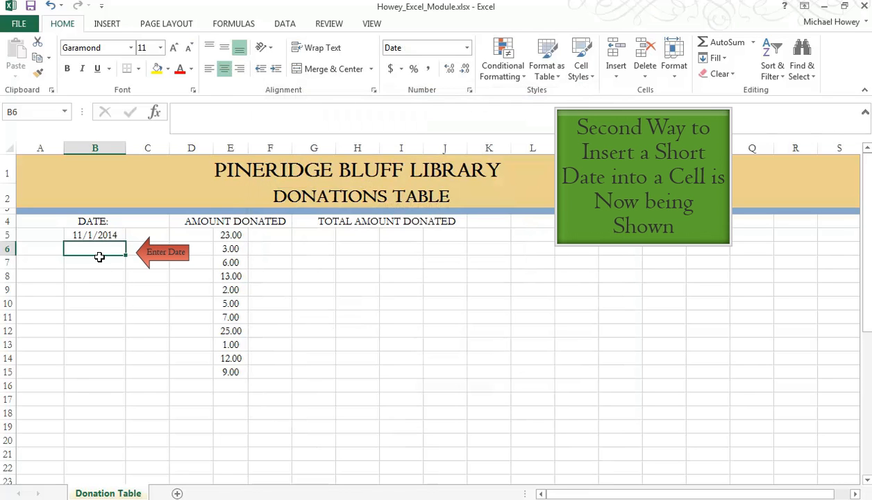
type("11/2")
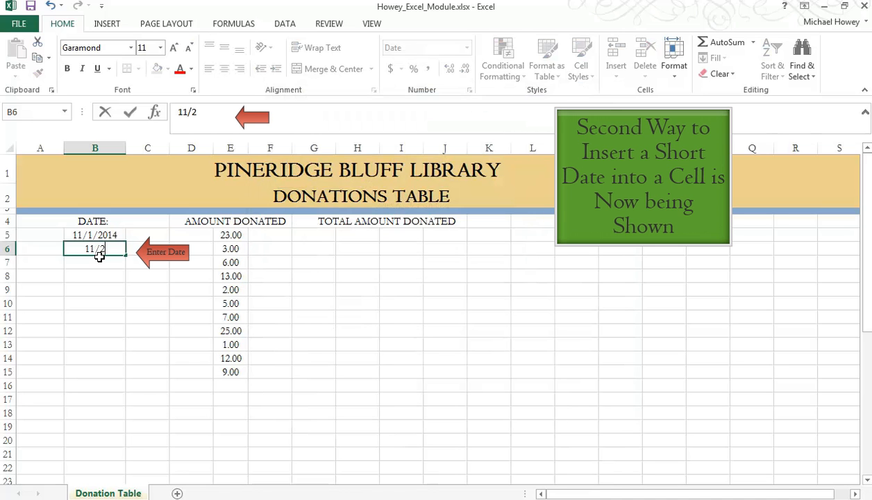
type("/2014")
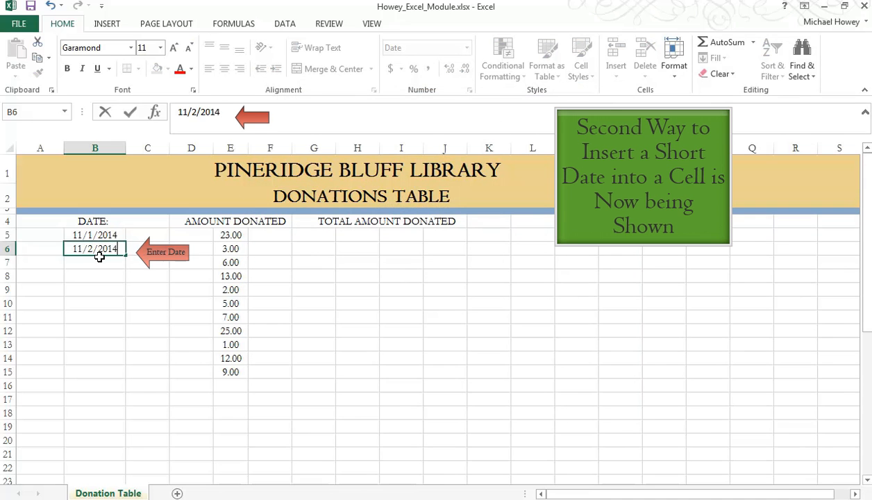
key("Return")
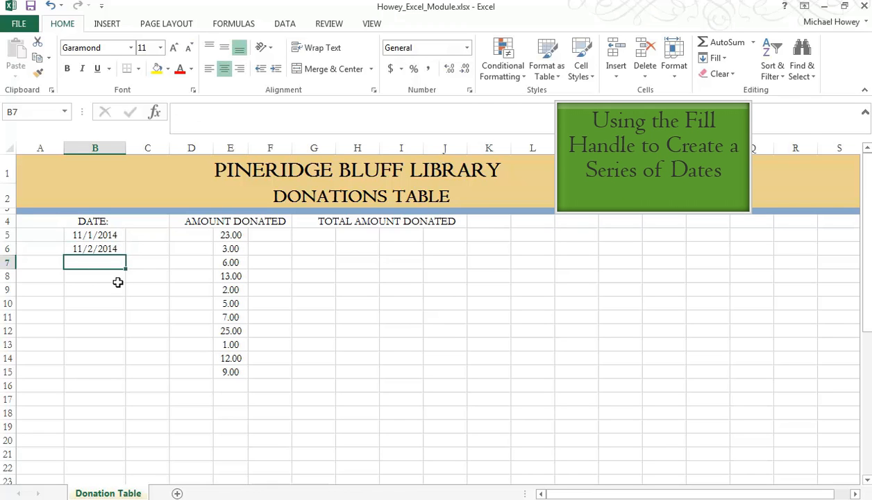
- Extend the dates in B5:B6 as a daily series down to 11/30/2014 in B34 and look over the result
left_click(103, 236)
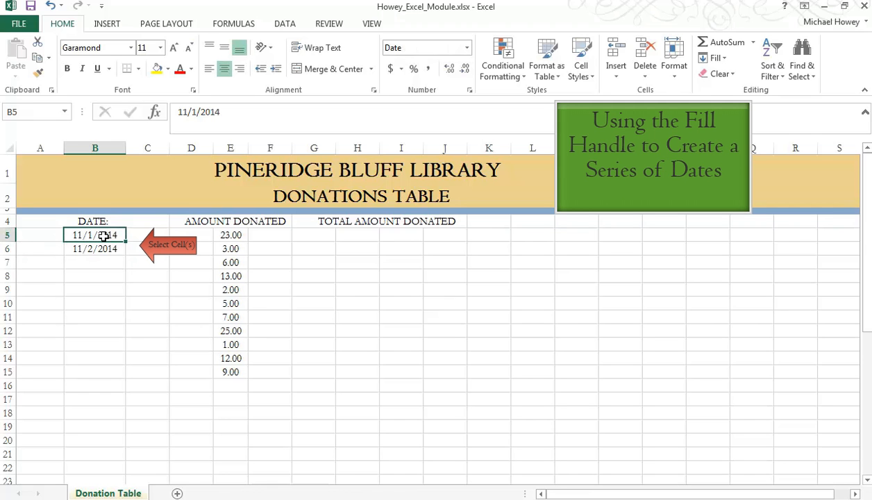
left_click_drag(103, 236, 107, 248)
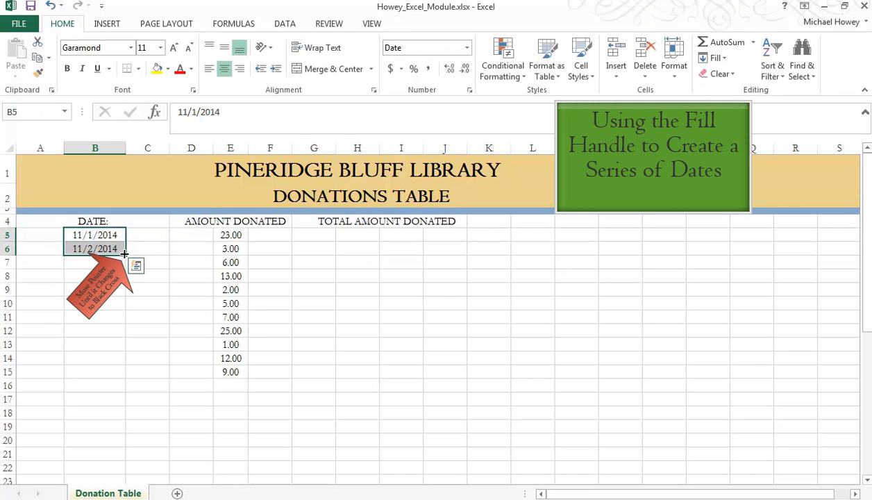
left_click_drag(124, 254, 119, 370)
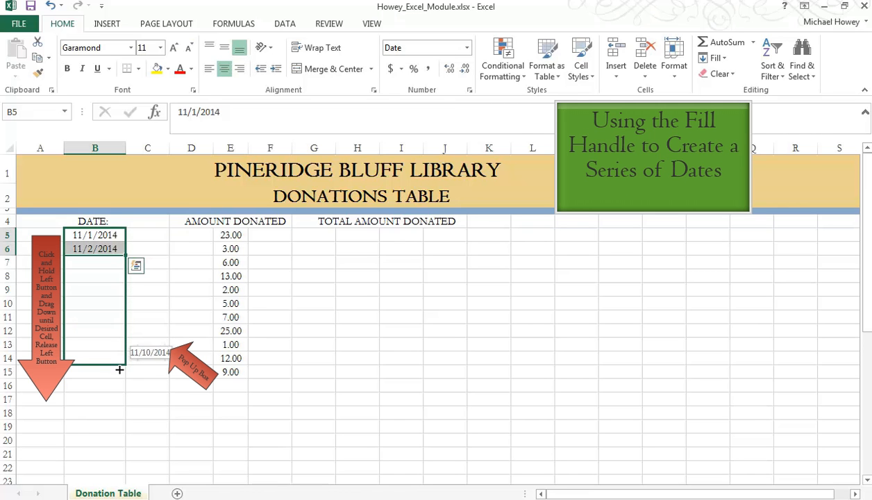
left_click_drag(119, 369, 94, 445)
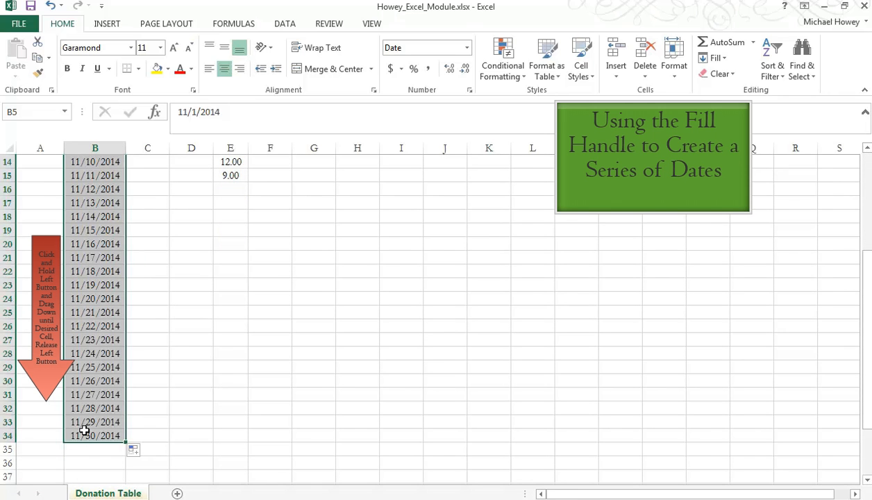
scroll(83, 428, "up", 4)
scroll(83, 429, "up", 1)
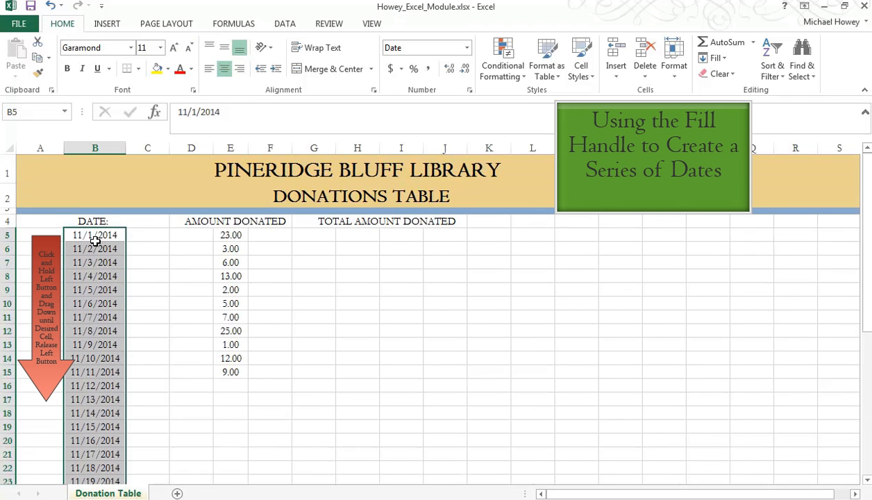
scroll(102, 234, "down", 6)
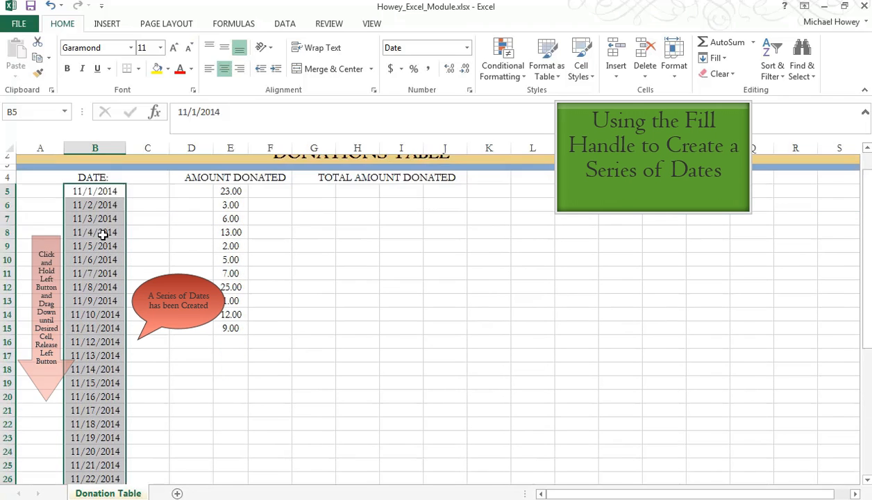
scroll(103, 235, "up", 6)
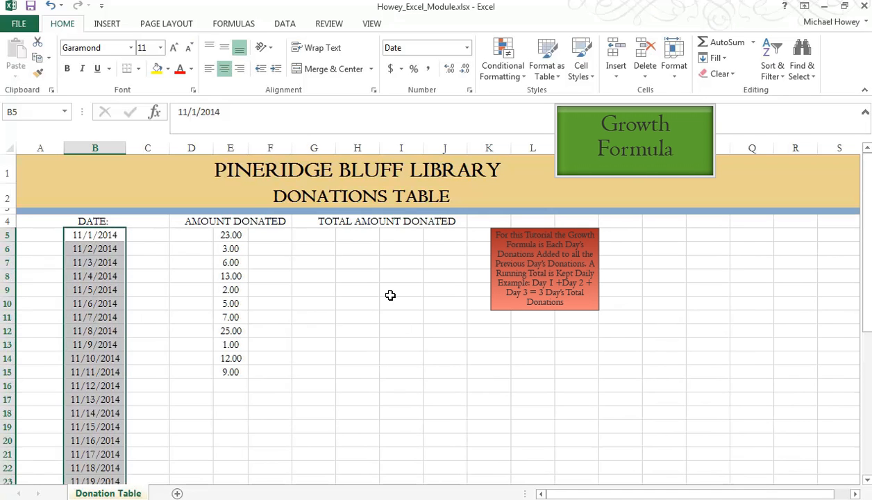
- Enter the formula =E5 in cell I5, the first cell under TOTAL AMOUNT DONATED
left_click(404, 235)
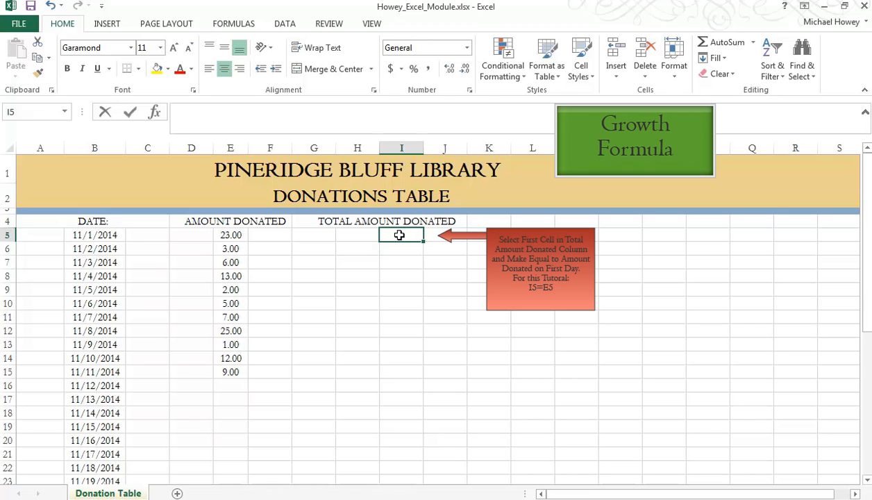
type("=e5")
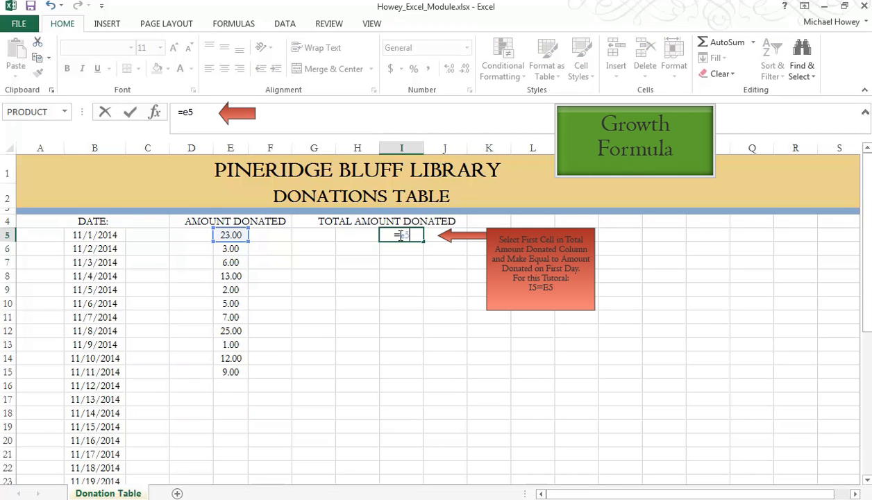
key("Return")
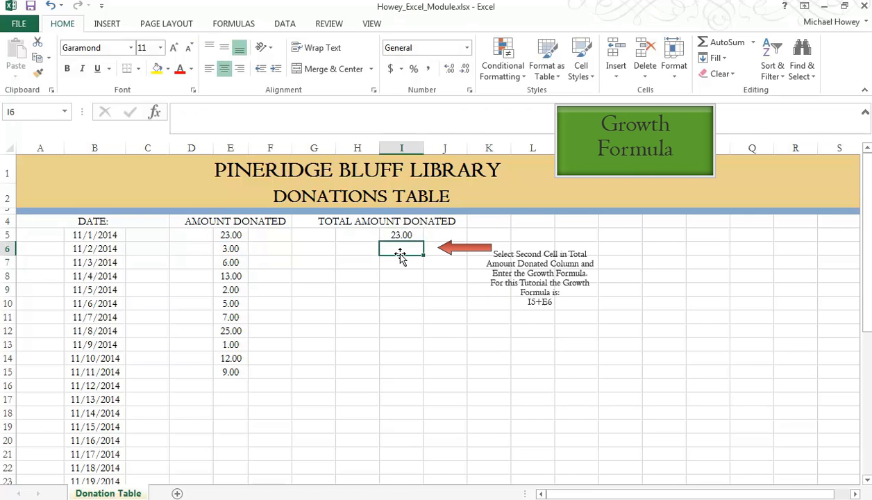
- Enter the running-total formula =I5+E6 in cell I6
type("=")
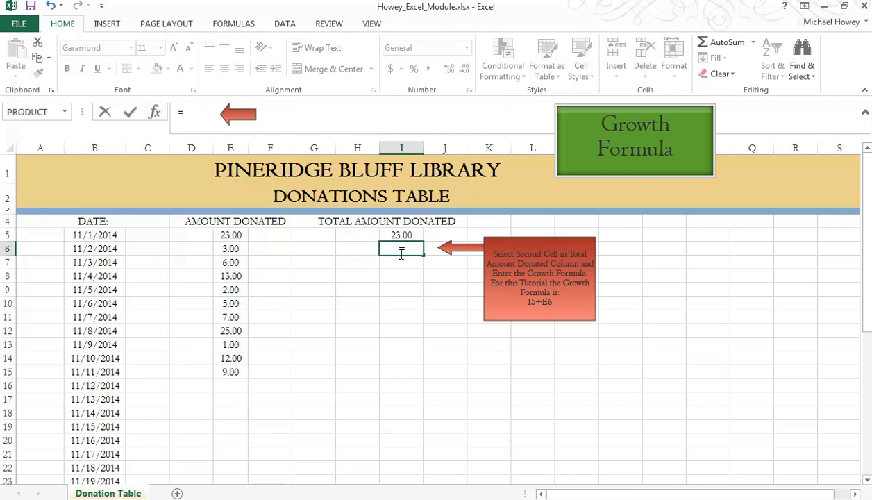
type("i5")
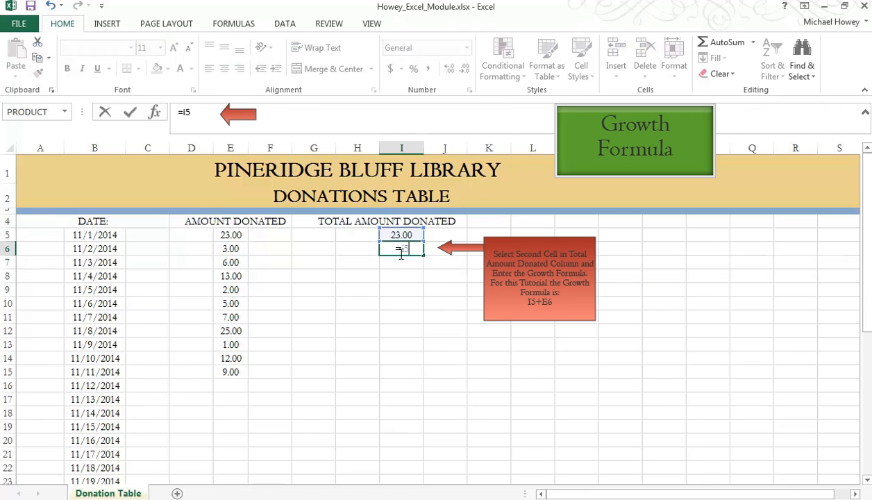
type("+")
type("e")
key("BackSpace")
type("e6")
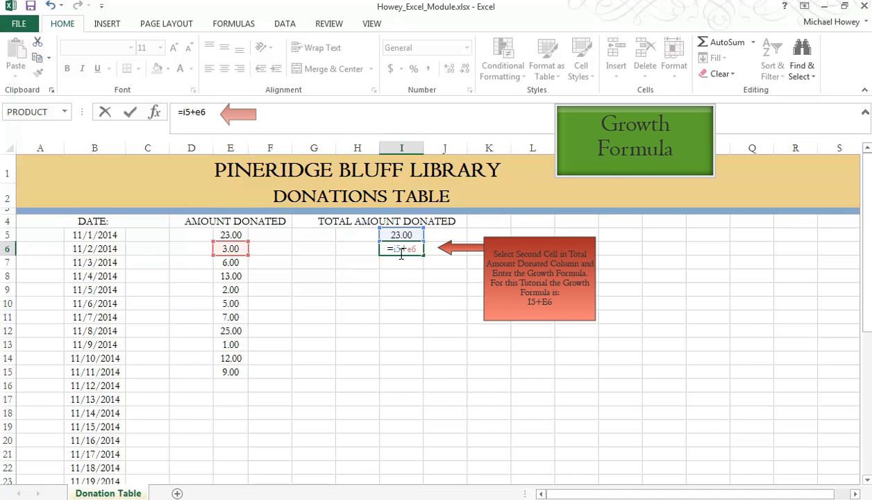
key("Return")
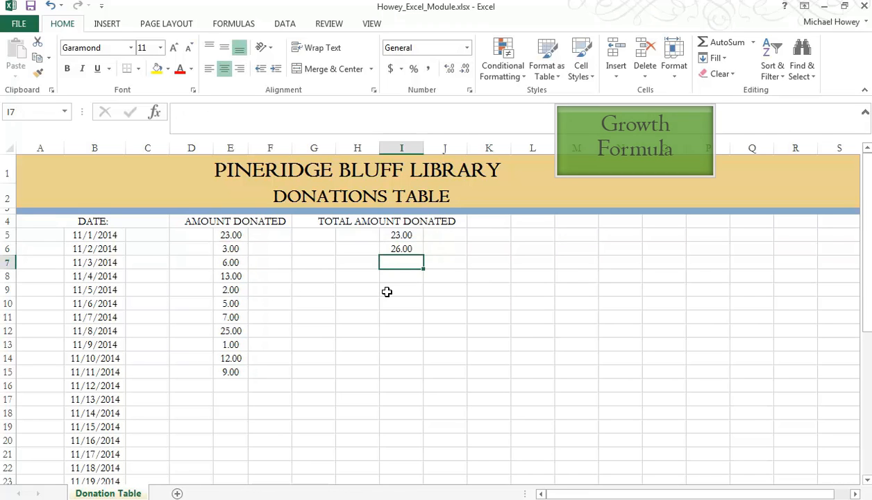
- Fill the running-total formula from I6 down to I34 and check the formulas in I6 and I7
left_click(402, 248)
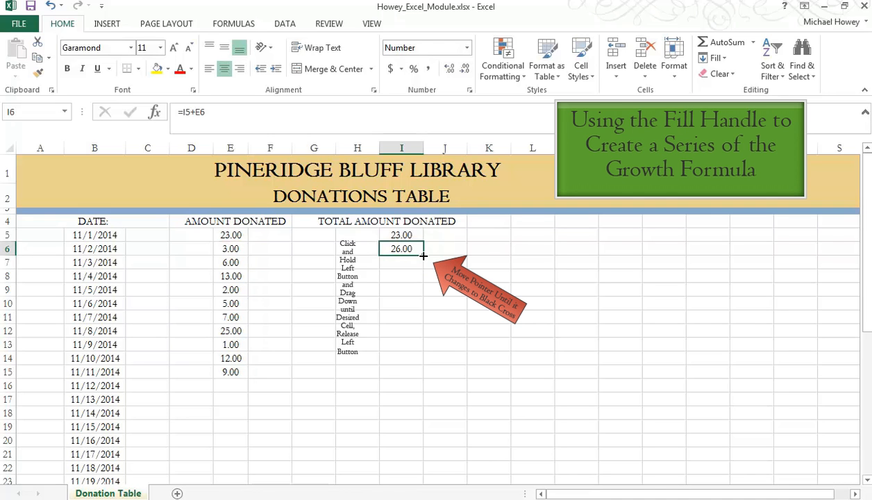
left_click_drag(422, 256, 402, 397)
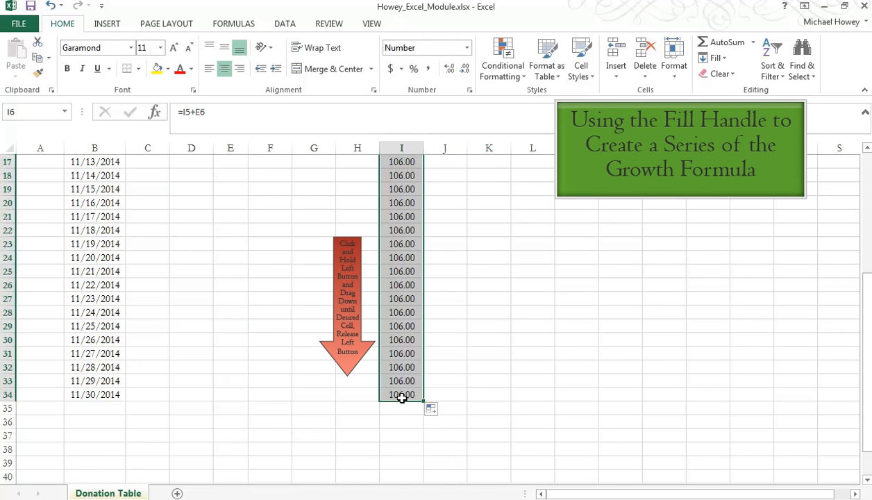
scroll(392, 344, "up", 5)
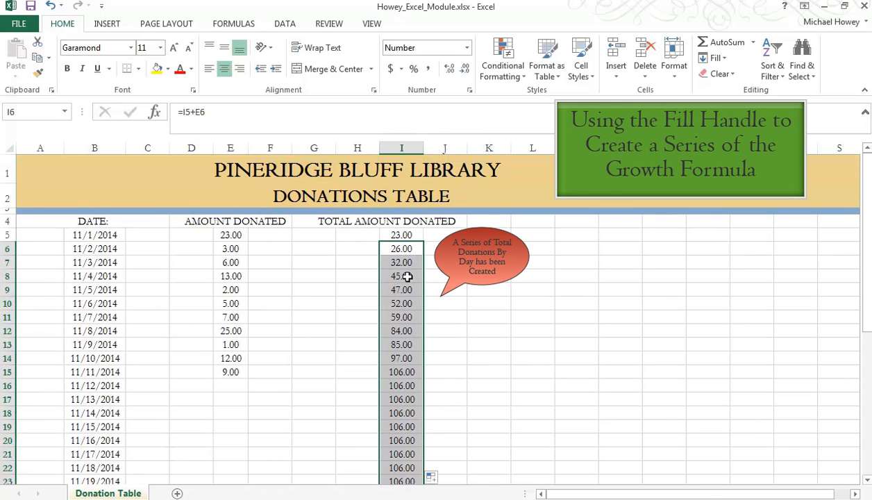
left_click(400, 250)
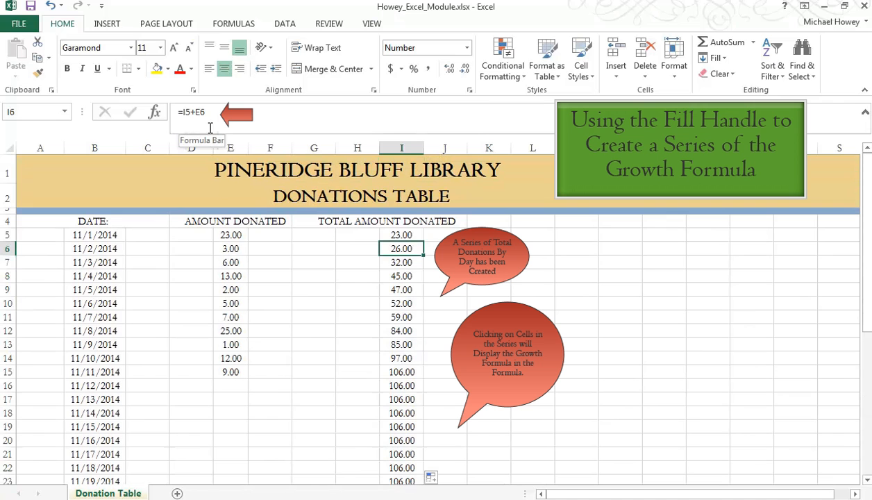
left_click(402, 266)
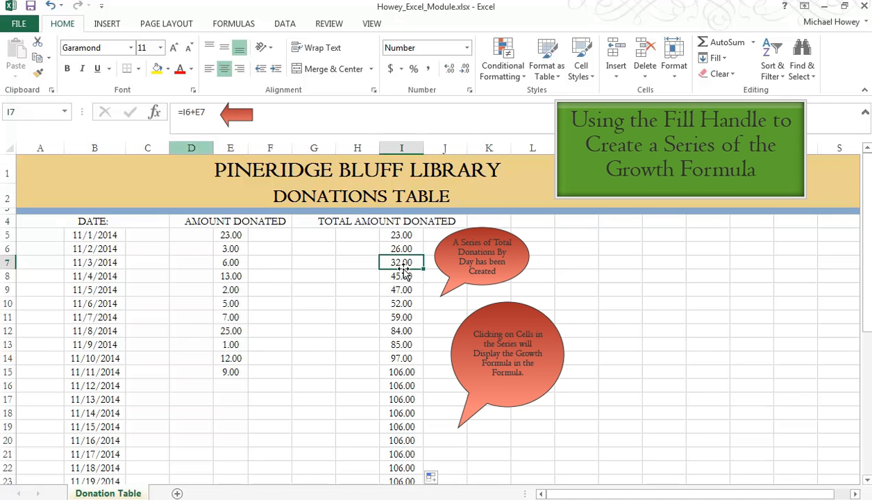